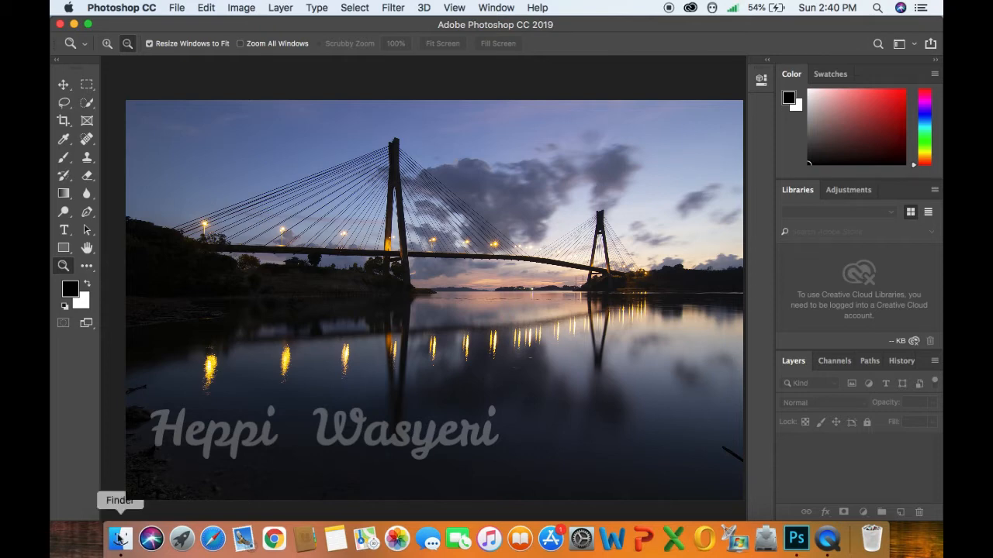
- In Finder's Pictures folder, check the file info of IMG_2241.CR2 and open the raw photo in Photoshop's Camera Raw
{"action": "left_click", "coordinate": [120, 539]}
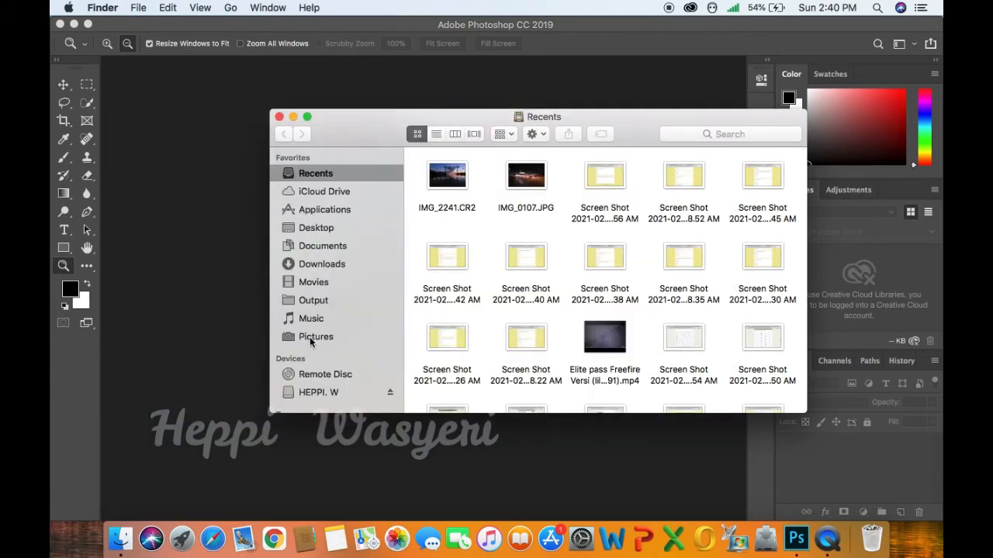
{"action": "left_click", "coordinate": [313, 338]}
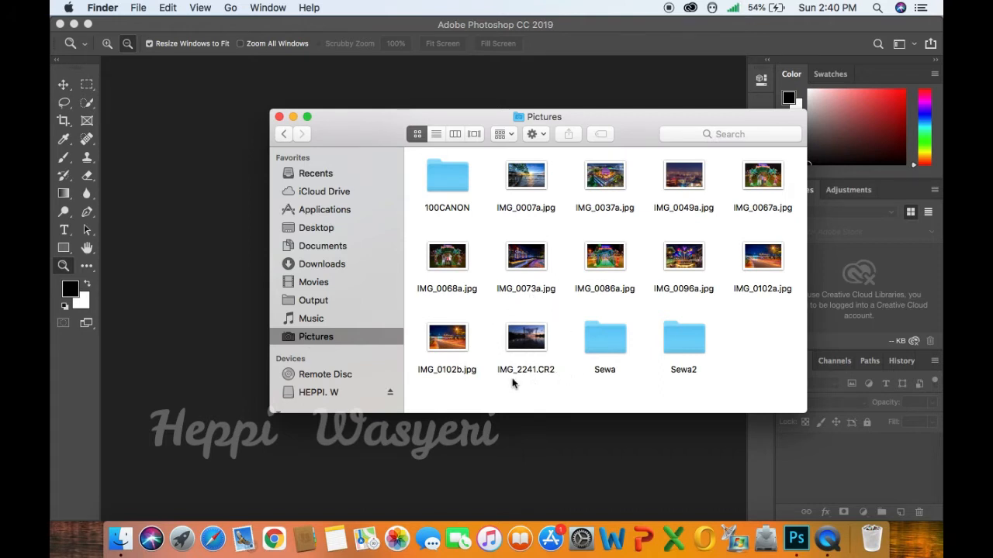
{"action": "right_click", "coordinate": [534, 336]}
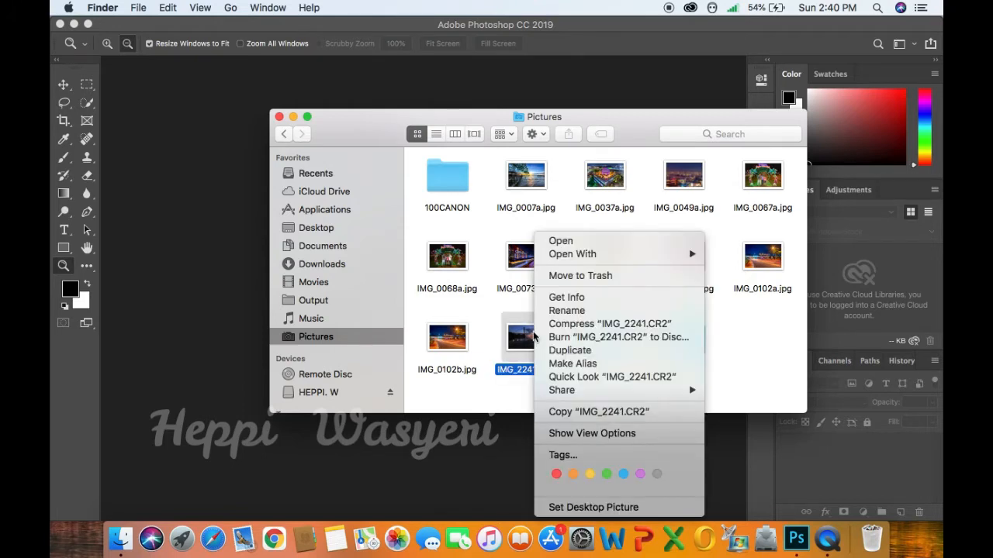
{"action": "left_click", "coordinate": [555, 299]}
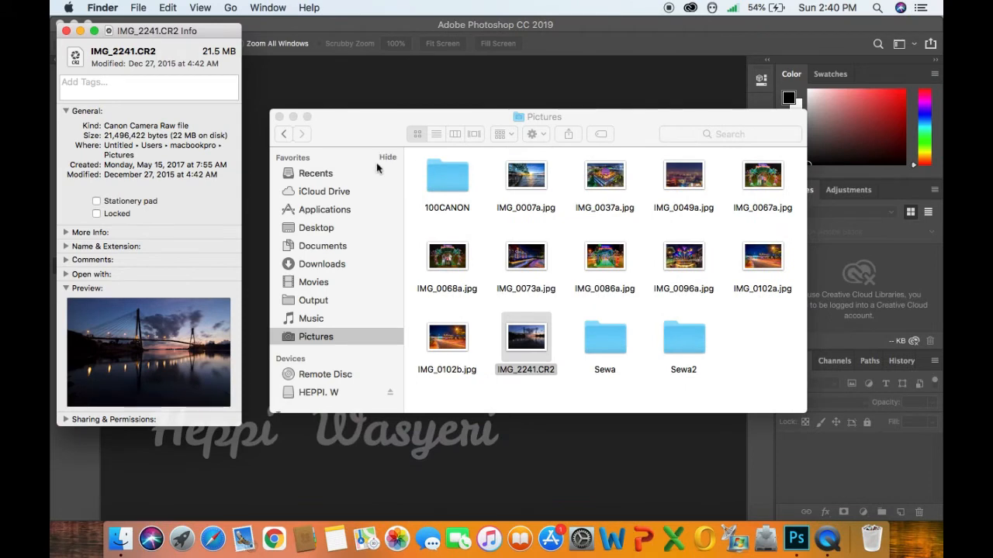
{"action": "left_click", "coordinate": [67, 31]}
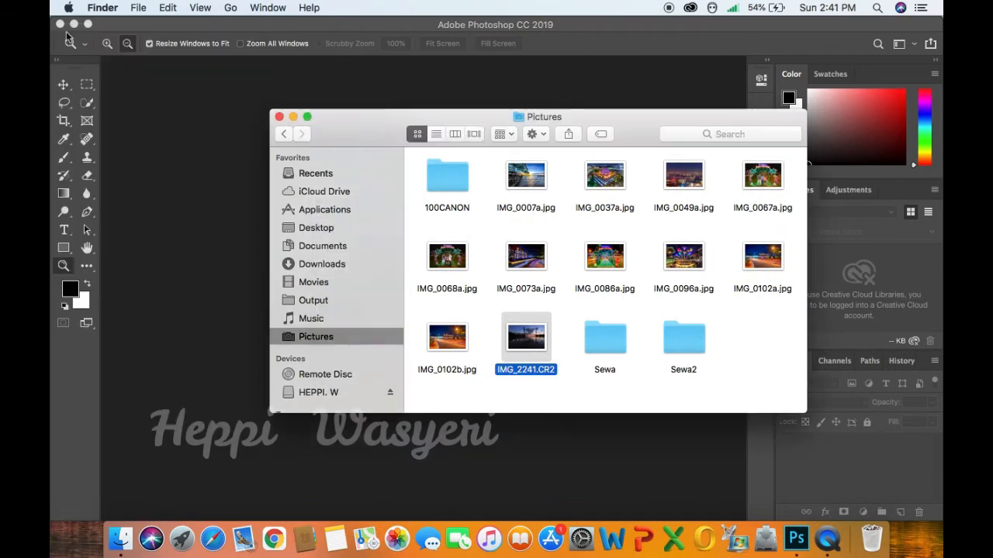
{"action": "double_click", "coordinate": [524, 341]}
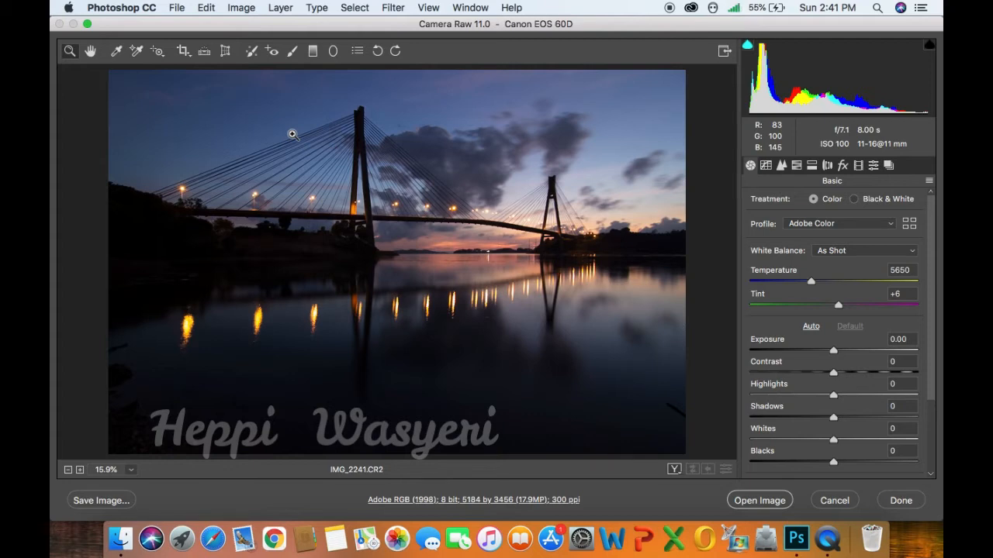
{"action": "scroll", "coordinate": [803, 290], "scroll_direction": "down", "scroll_amount": 3}
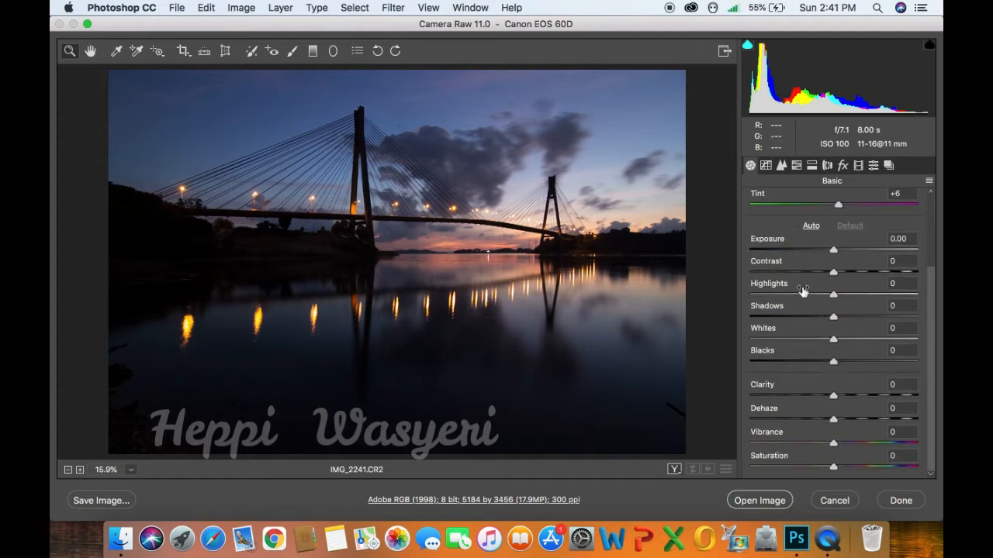
{"action": "scroll", "coordinate": [803, 290], "scroll_direction": "up", "scroll_amount": 3}
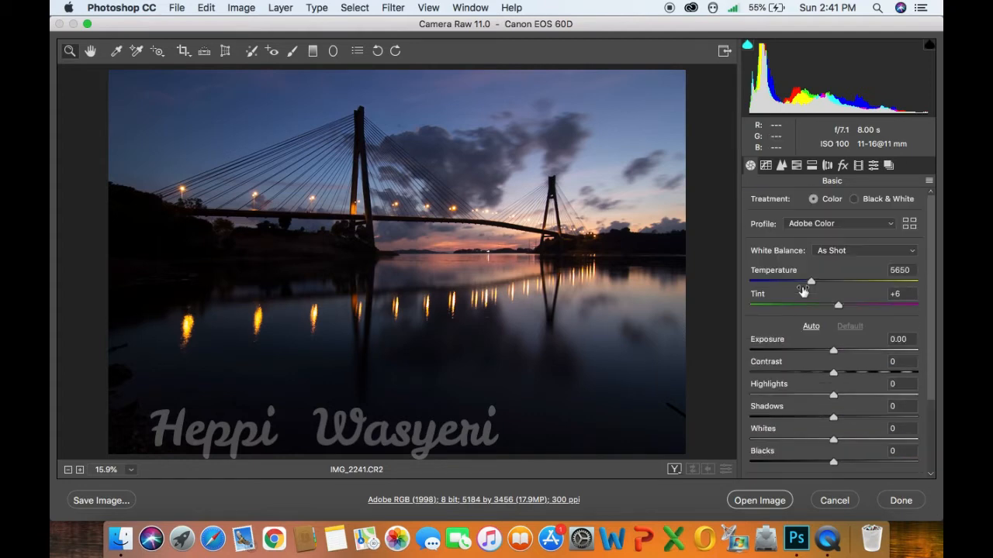
{"action": "scroll", "coordinate": [803, 290], "scroll_direction": "down", "scroll_amount": 3}
{"action": "scroll", "coordinate": [803, 290], "scroll_direction": "up", "scroll_amount": 3}
{"action": "scroll", "coordinate": [823, 326], "scroll_direction": "down", "scroll_amount": 3}
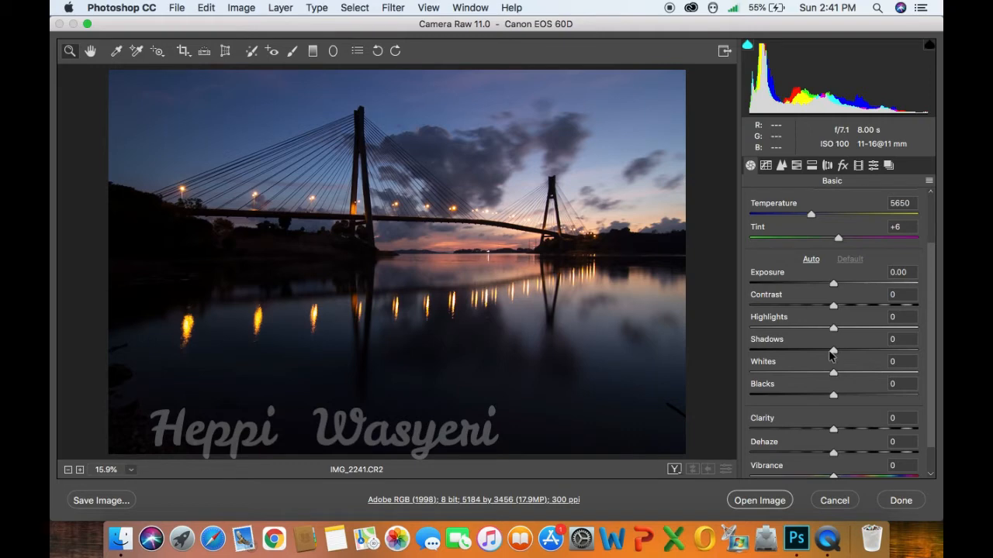
{"action": "scroll", "coordinate": [831, 354], "scroll_direction": "up", "scroll_amount": 3}
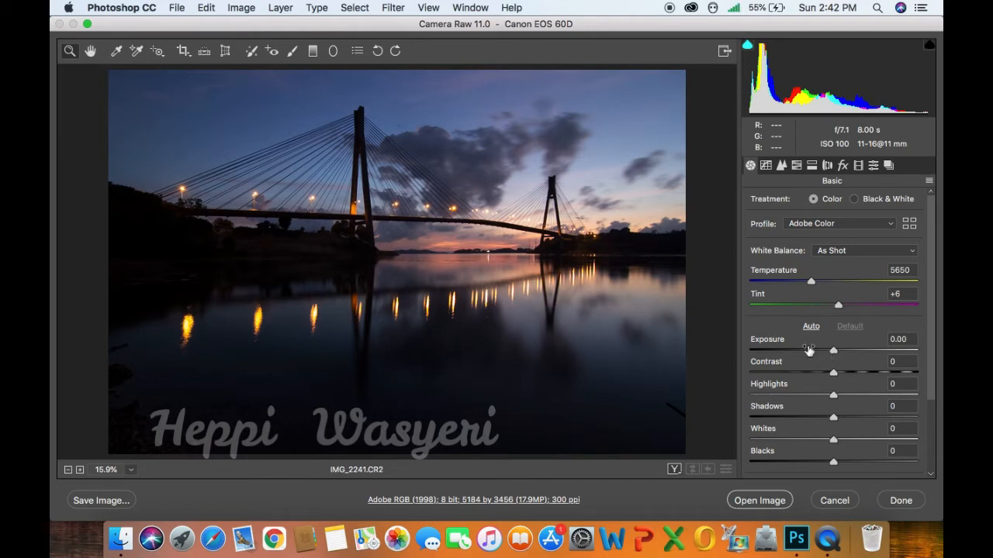
- Enable Remove Chromatic Aberration and Enable Profile Corrections in the photo's lens corrections
{"action": "left_click", "coordinate": [828, 166]}
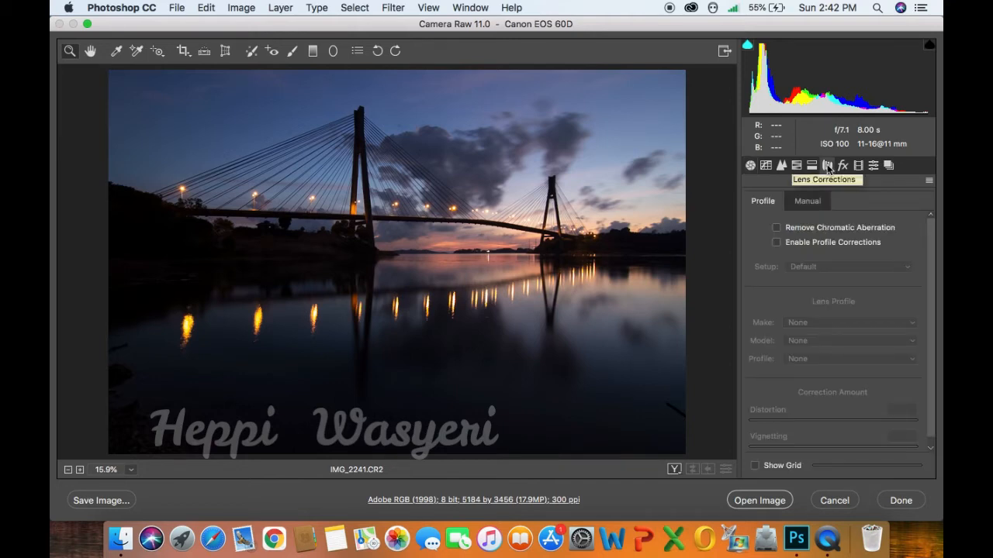
{"action": "left_click", "coordinate": [776, 228]}
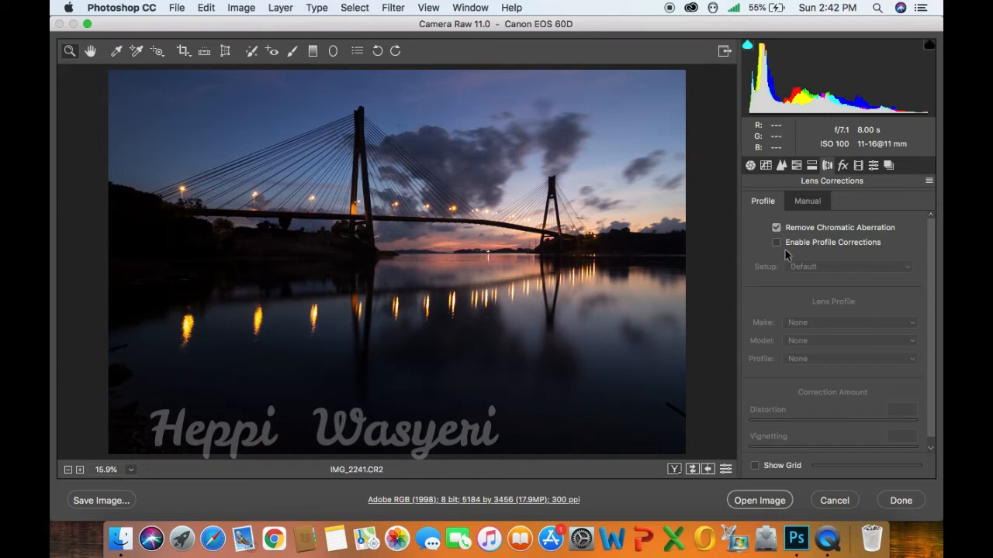
{"action": "left_click", "coordinate": [777, 243]}
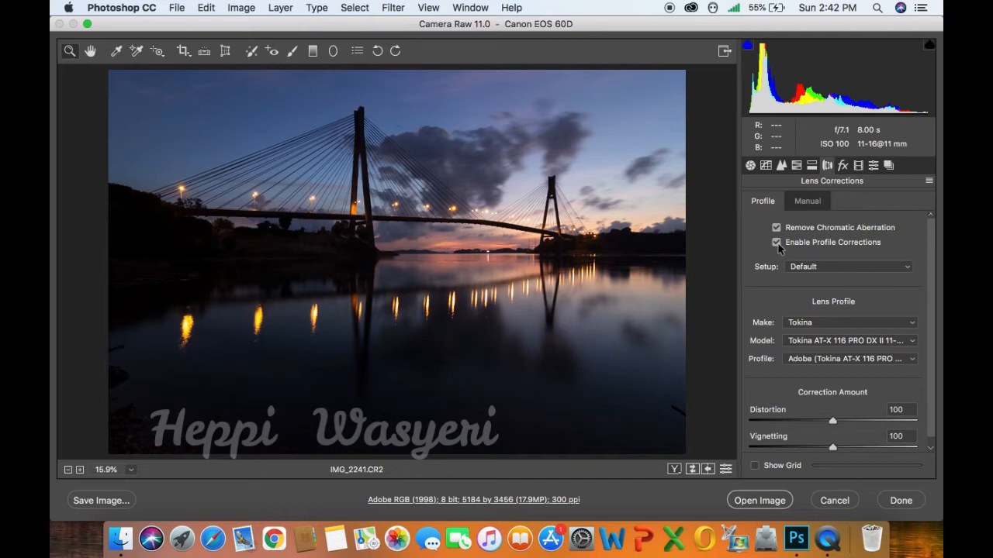
- Compare the treeline edges at up to 300% zoom with Remove Chromatic Aberration off and on, leaving it enabled and the photo fitted in view
{"action": "left_click", "coordinate": [595, 245]}
{"action": "left_click", "coordinate": [594, 245]}
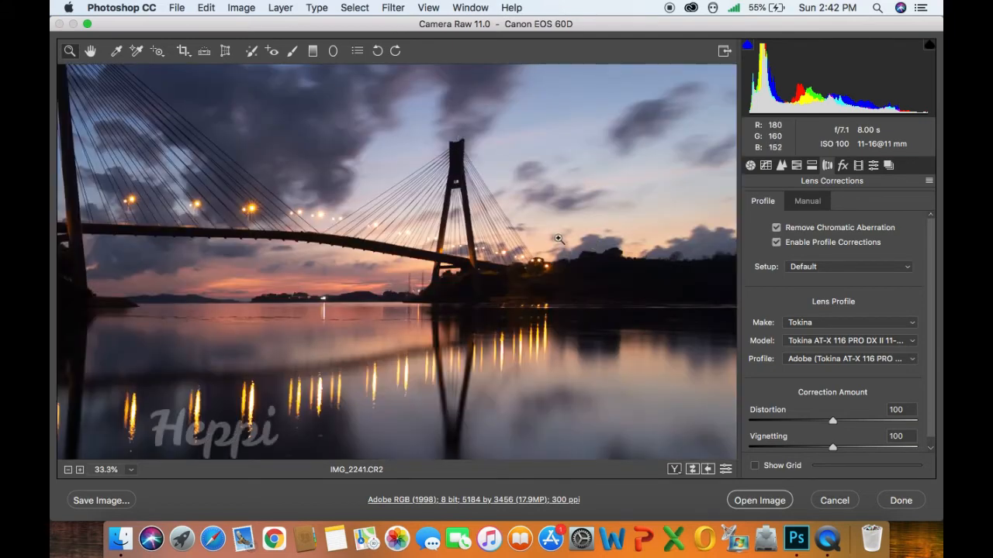
{"action": "left_click", "coordinate": [570, 257]}
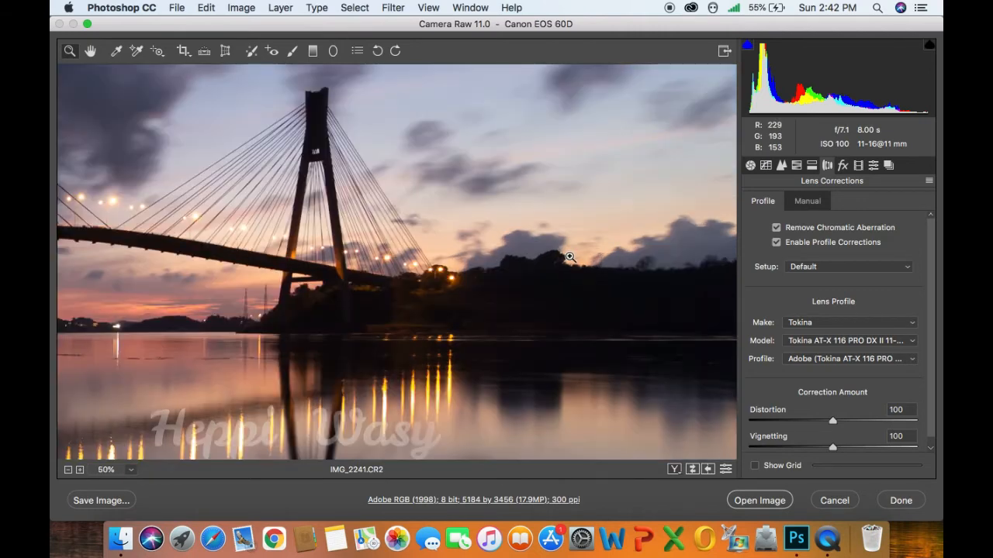
{"action": "left_click", "coordinate": [570, 257]}
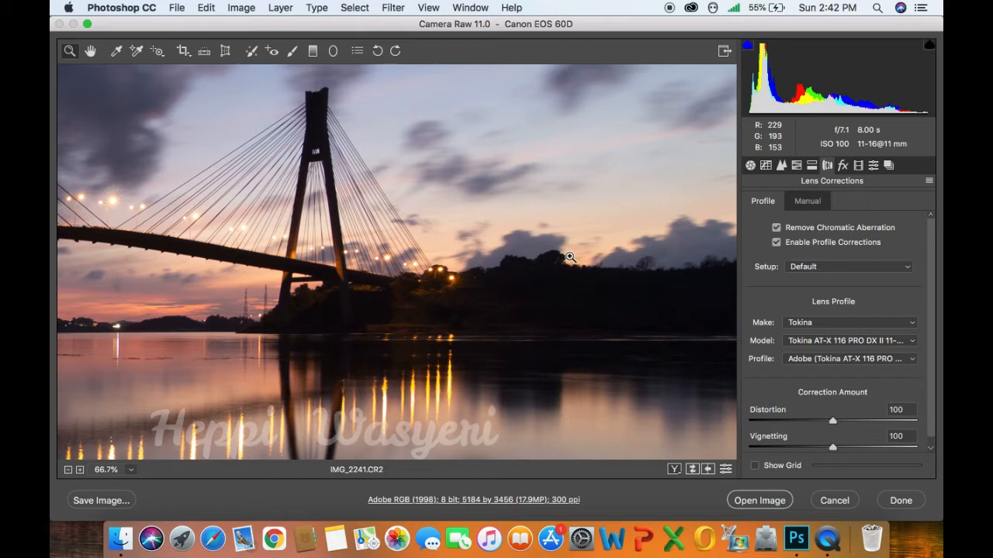
{"action": "left_click", "coordinate": [570, 257]}
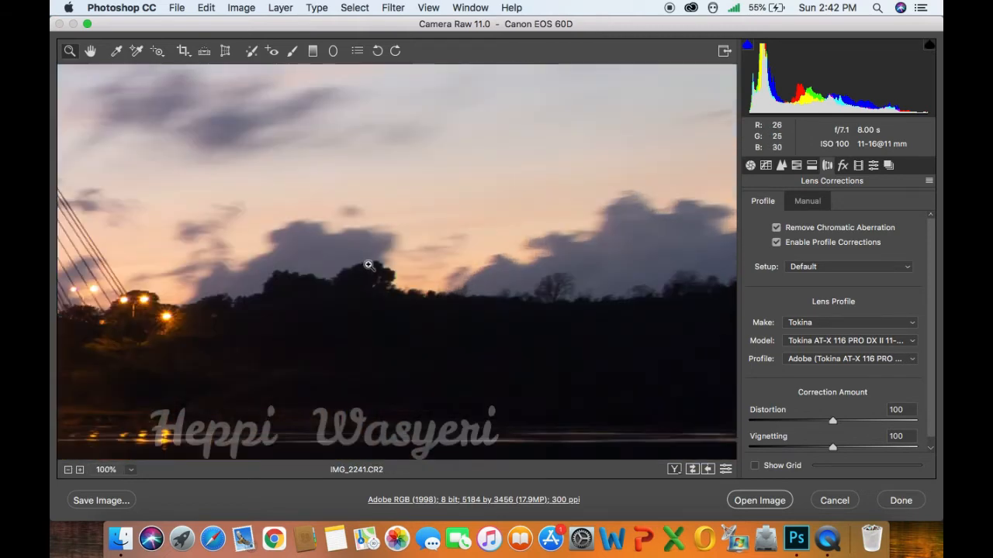
{"action": "left_click", "coordinate": [776, 227]}
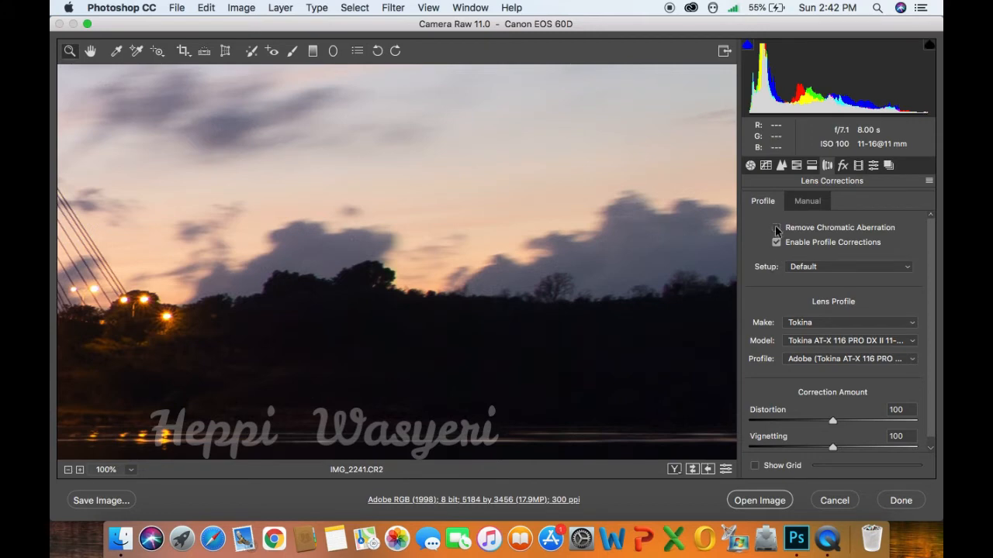
{"action": "left_click", "coordinate": [373, 268]}
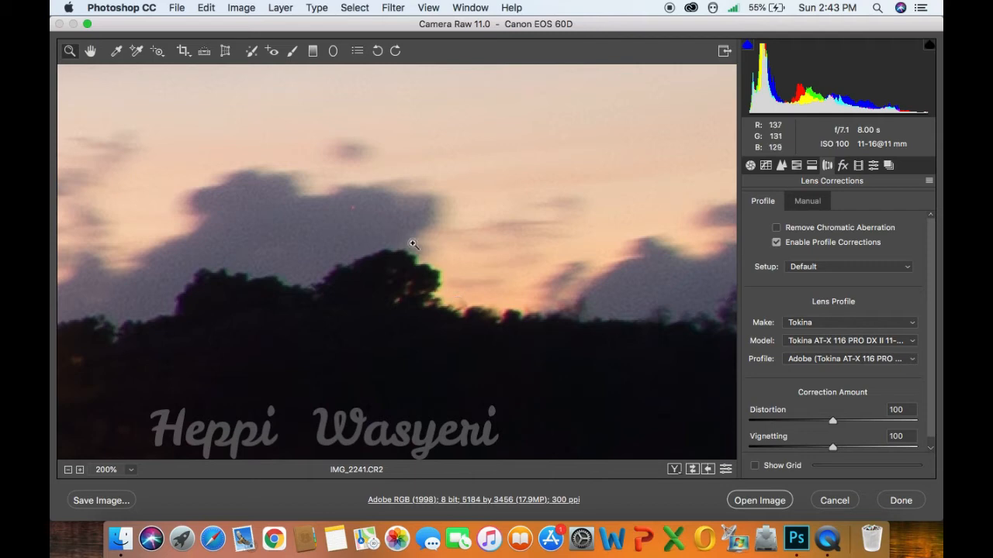
{"action": "left_click", "coordinate": [776, 227]}
{"action": "left_click", "coordinate": [560, 248]}
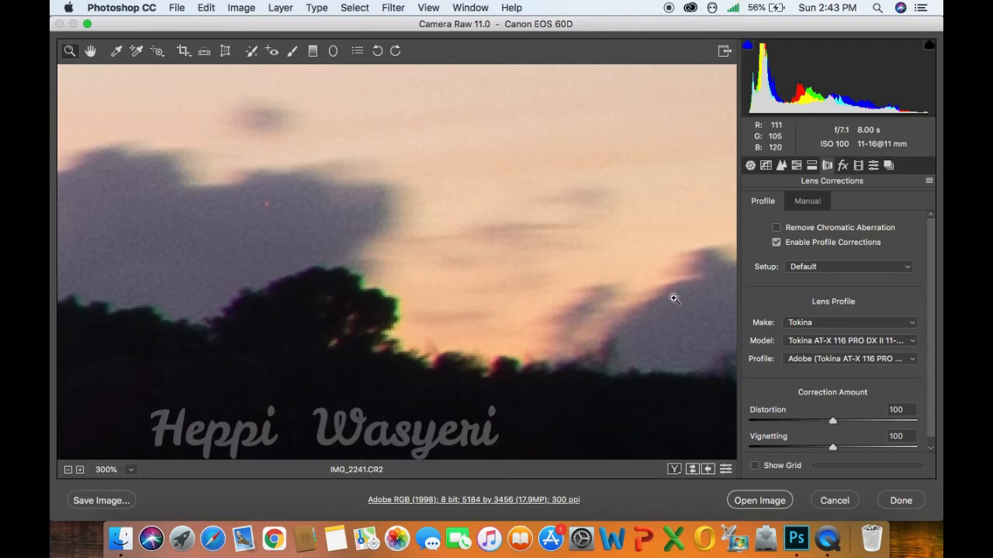
{"action": "left_click", "coordinate": [777, 230]}
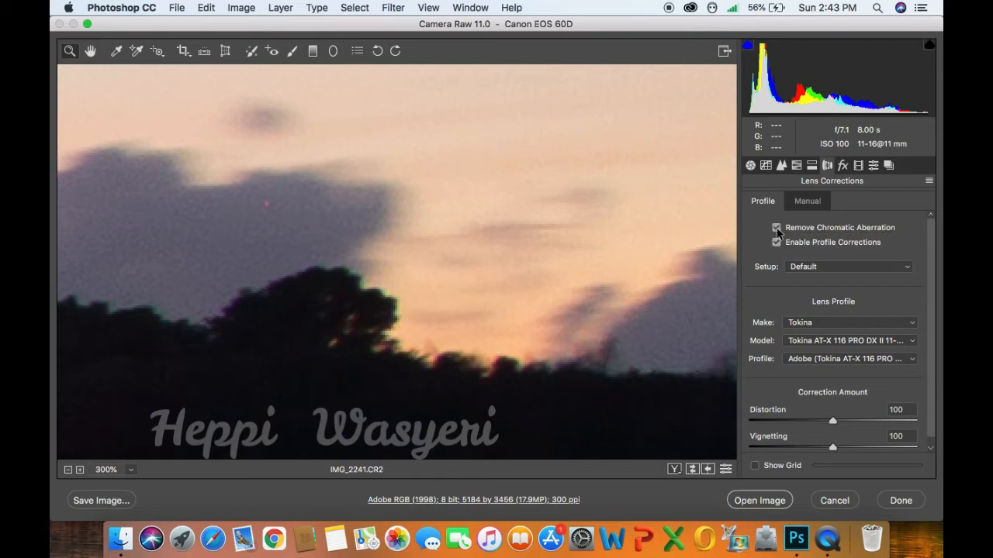
{"action": "left_click", "coordinate": [132, 470]}
{"action": "left_click", "coordinate": [136, 471]}
{"action": "left_click", "coordinate": [130, 470]}
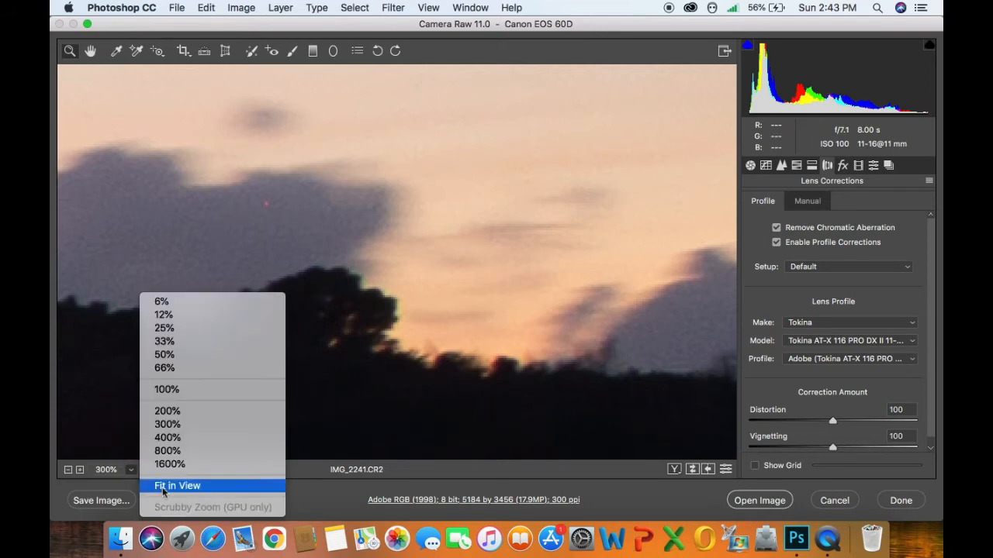
{"action": "left_click", "coordinate": [163, 488]}
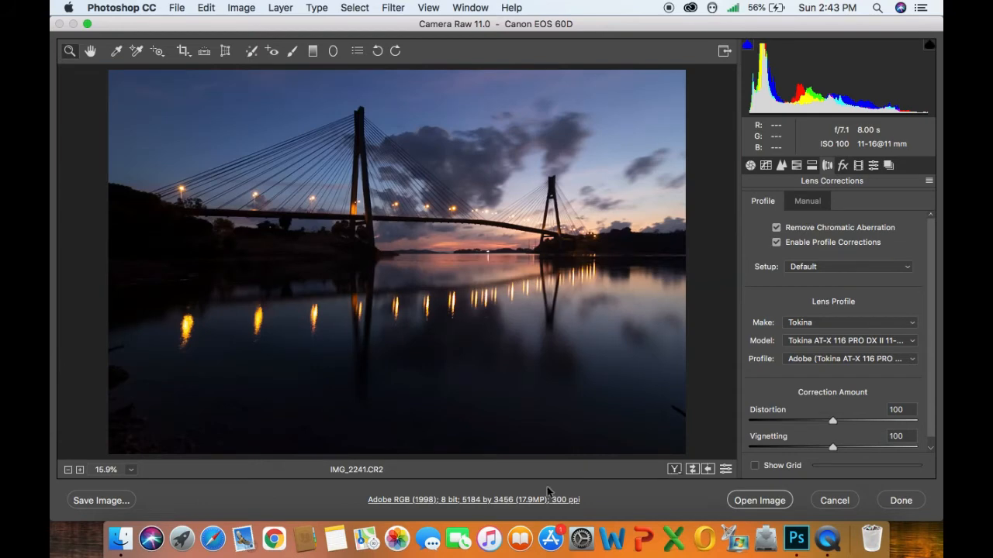
- Set Luminance noise reduction to 27 and Luminance Detail to 0, judging the sky above the treeline at 300% zoom
{"action": "left_click", "coordinate": [781, 166]}
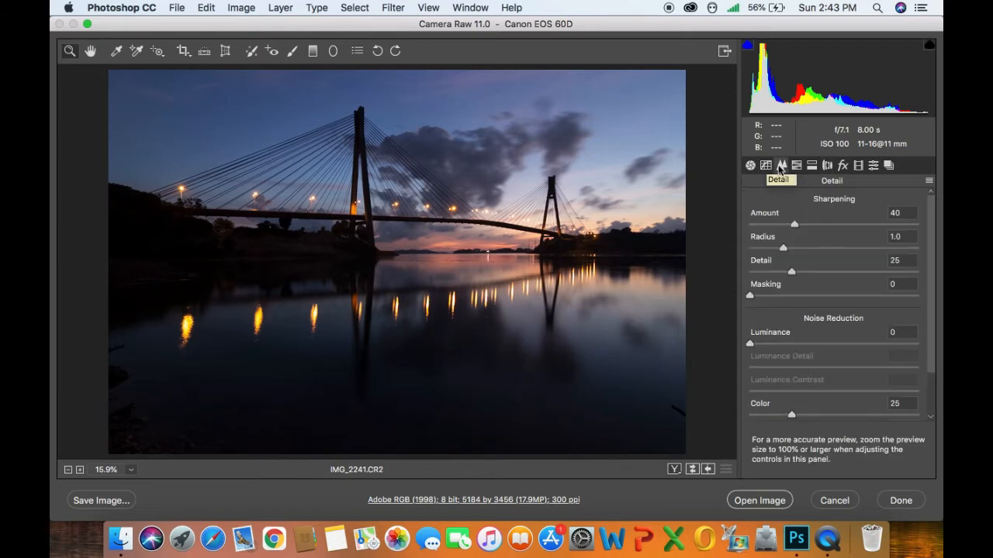
{"action": "left_click", "coordinate": [620, 253]}
{"action": "left_click", "coordinate": [620, 253]}
{"action": "left_click", "coordinate": [621, 253]}
{"action": "left_click", "coordinate": [620, 253]}
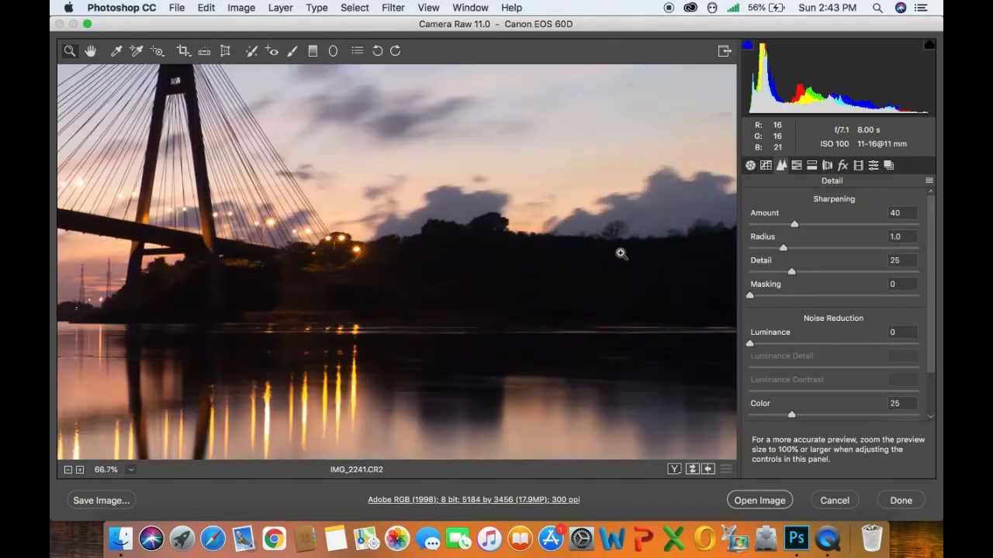
{"action": "left_click", "coordinate": [620, 254]}
{"action": "left_click", "coordinate": [621, 254]}
{"action": "left_click", "coordinate": [621, 253]}
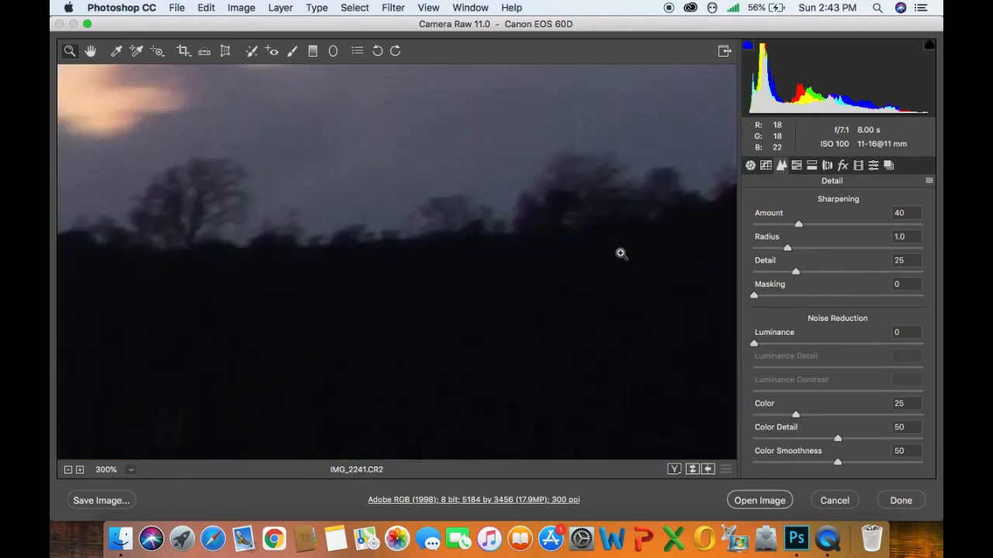
{"action": "scroll", "coordinate": [449, 202], "scroll_direction": "up", "scroll_amount": 5}
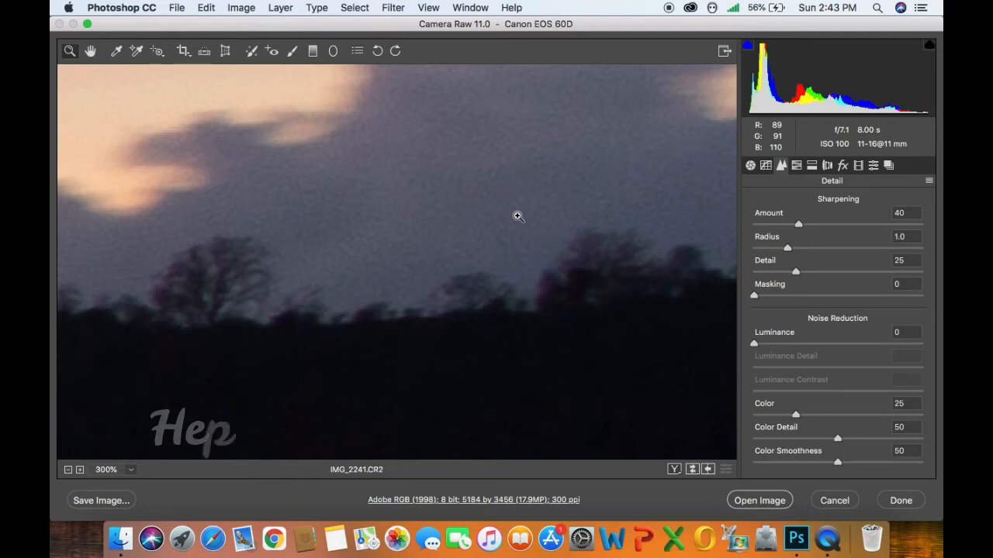
{"action": "left_click", "coordinate": [800, 344]}
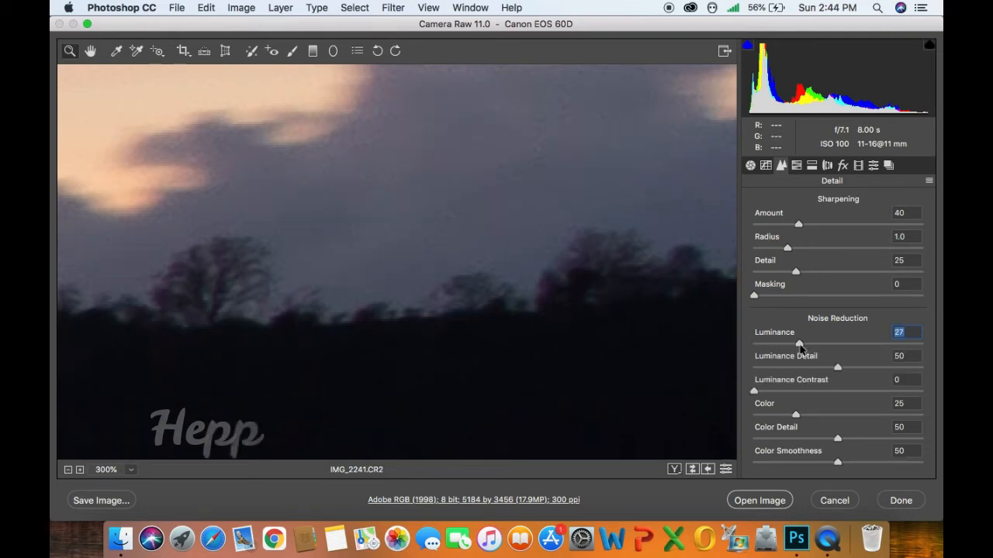
{"action": "left_click", "coordinate": [755, 367]}
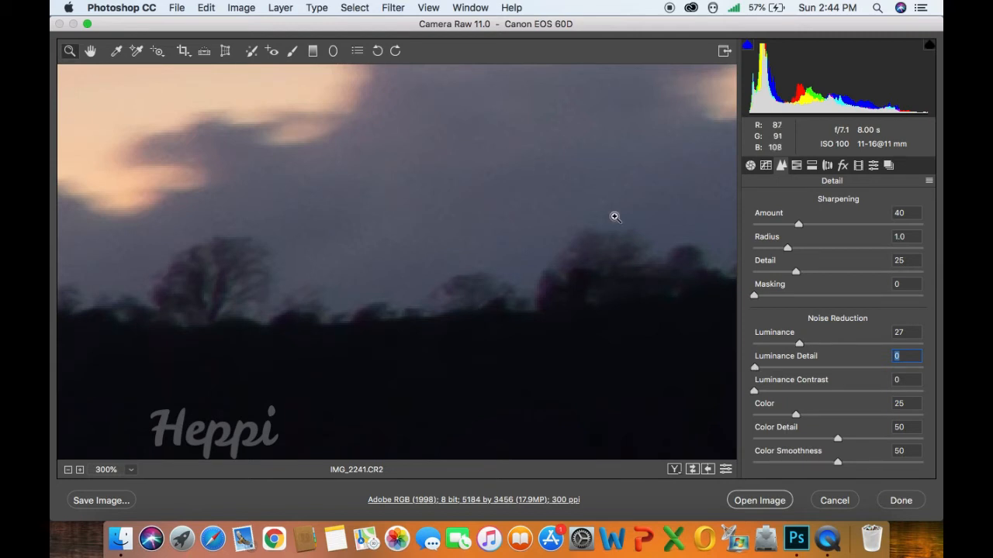
- Compare Luminance noise reduction at 0, 30 and 77, and settle on 26
{"action": "left_click", "coordinate": [755, 345]}
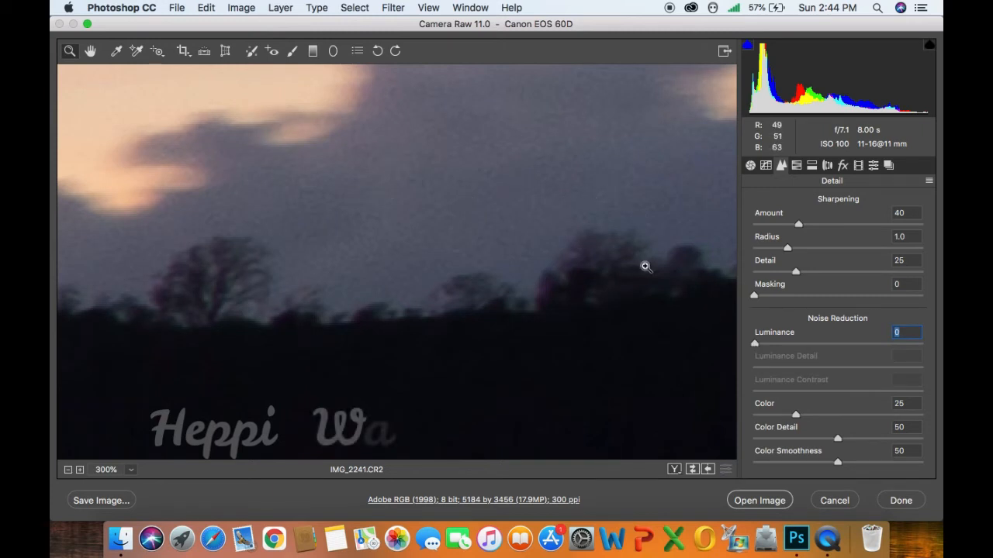
{"action": "left_click", "coordinate": [804, 344]}
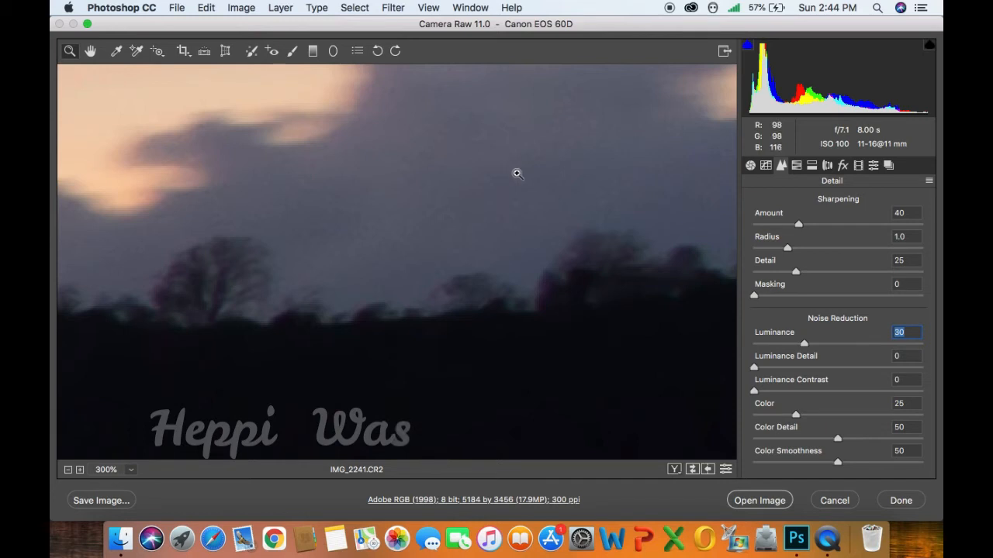
{"action": "left_click", "coordinate": [883, 344]}
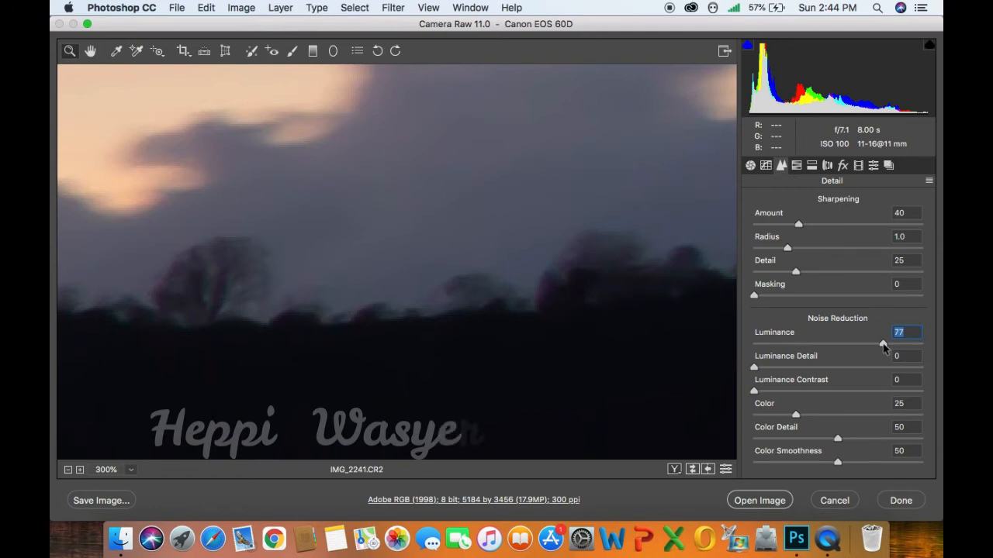
{"action": "left_click_drag", "start_coordinate": [884, 345], "coordinate": [789, 345]}
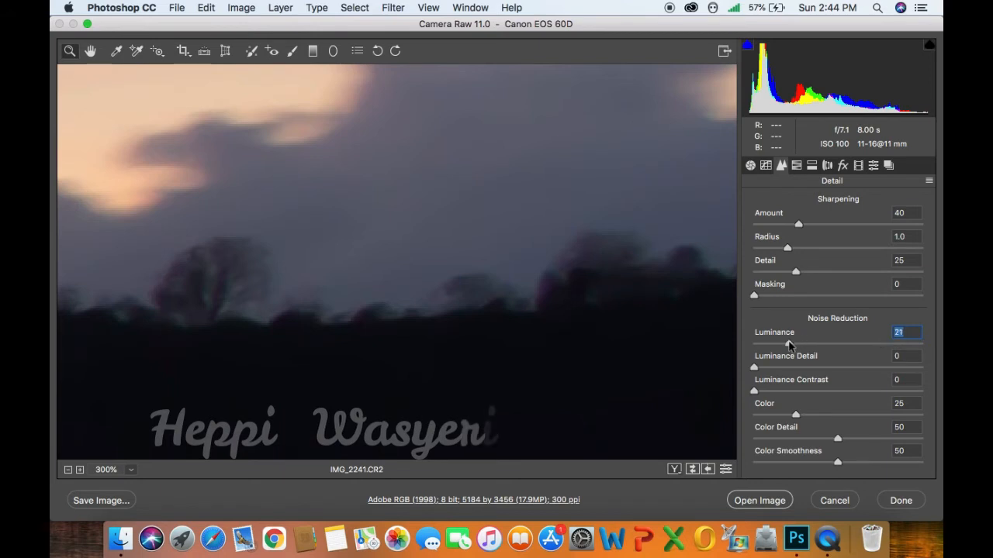
{"action": "left_click_drag", "start_coordinate": [788, 344], "coordinate": [797, 344]}
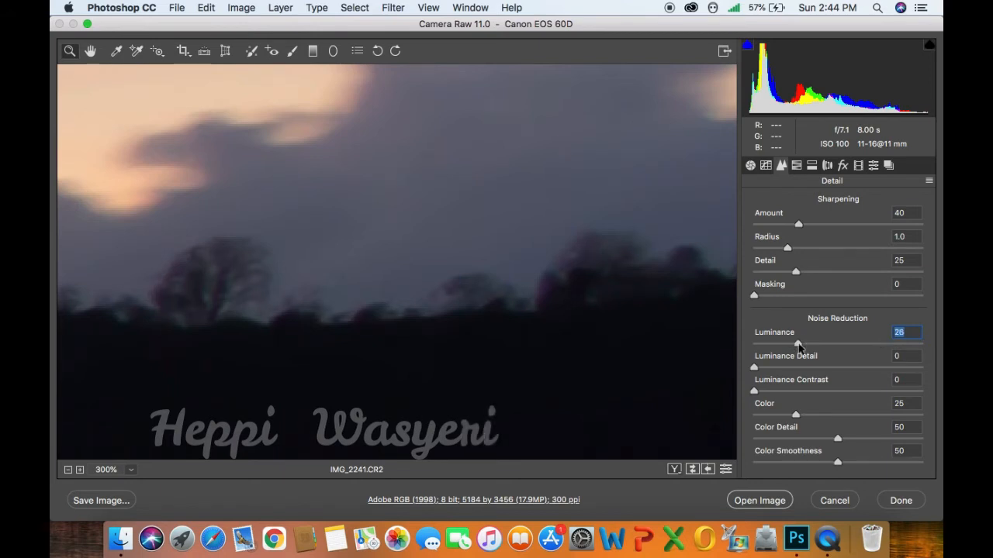
- Fit the whole photo in view and set Exposure to +1.40 and Contrast to +15 in the basic adjustments
{"action": "left_click", "coordinate": [131, 469]}
{"action": "left_click", "coordinate": [148, 484]}
{"action": "left_click", "coordinate": [129, 472]}
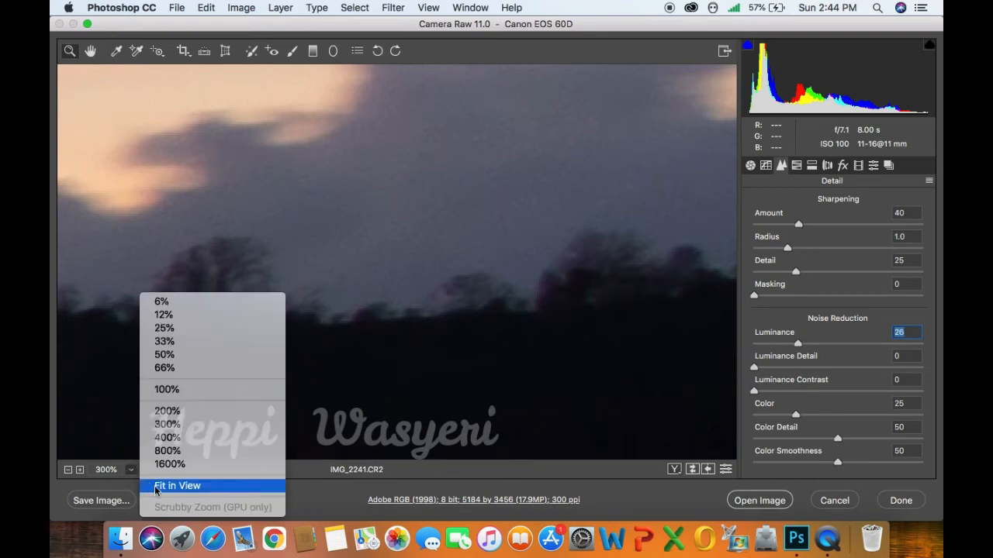
{"action": "left_click", "coordinate": [155, 487]}
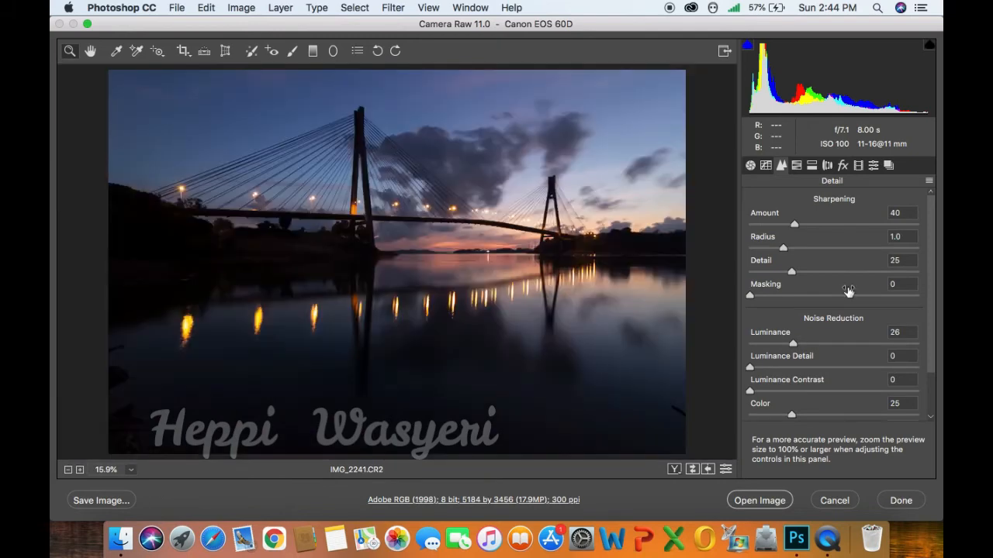
{"action": "left_click", "coordinate": [750, 166]}
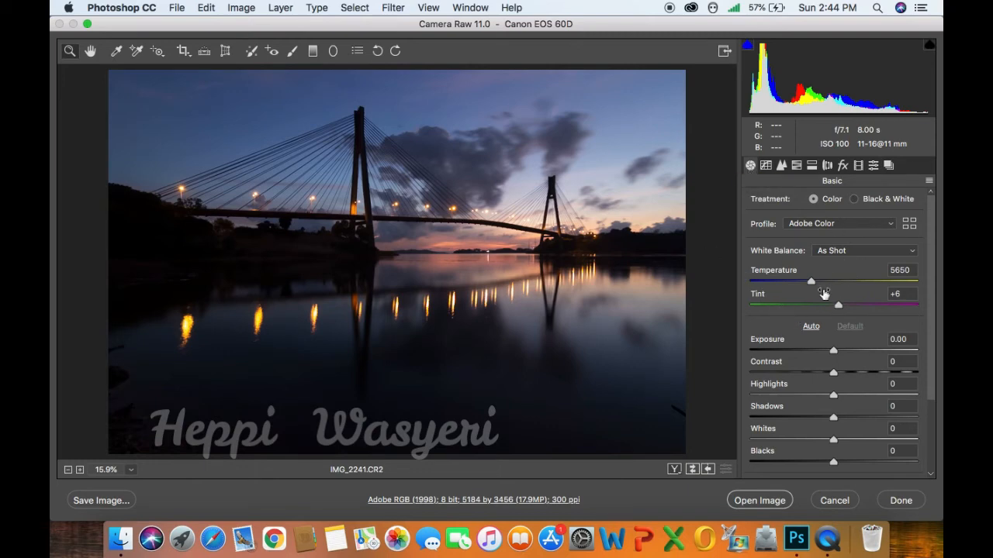
{"action": "scroll", "coordinate": [869, 367], "scroll_direction": "down", "scroll_amount": 5}
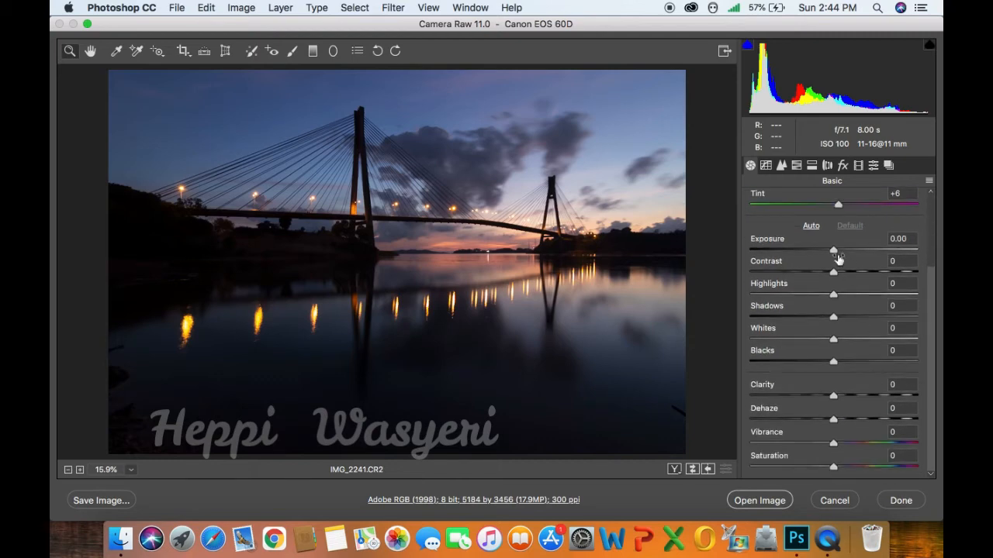
{"action": "left_click_drag", "start_coordinate": [835, 253], "coordinate": [859, 254]}
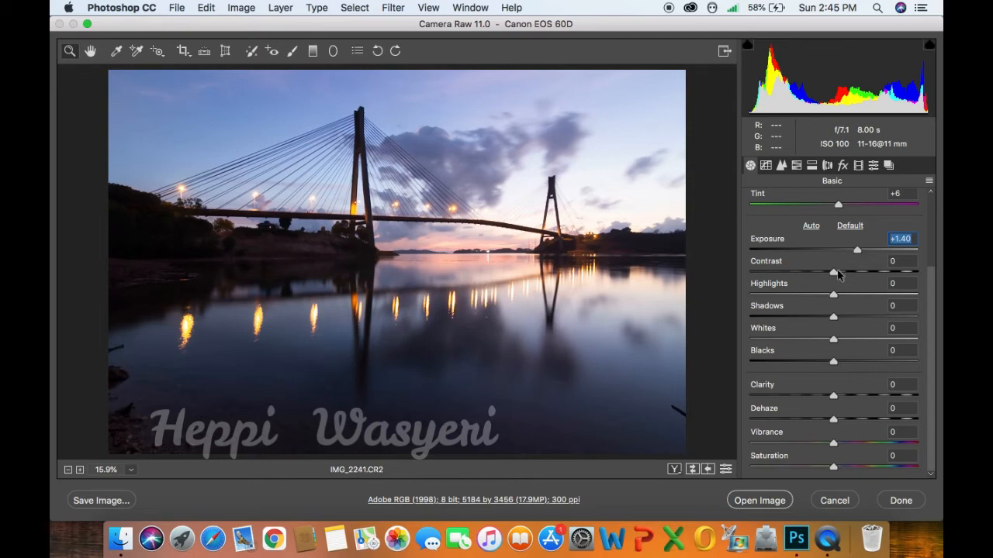
{"action": "left_click_drag", "start_coordinate": [834, 272], "coordinate": [851, 273]}
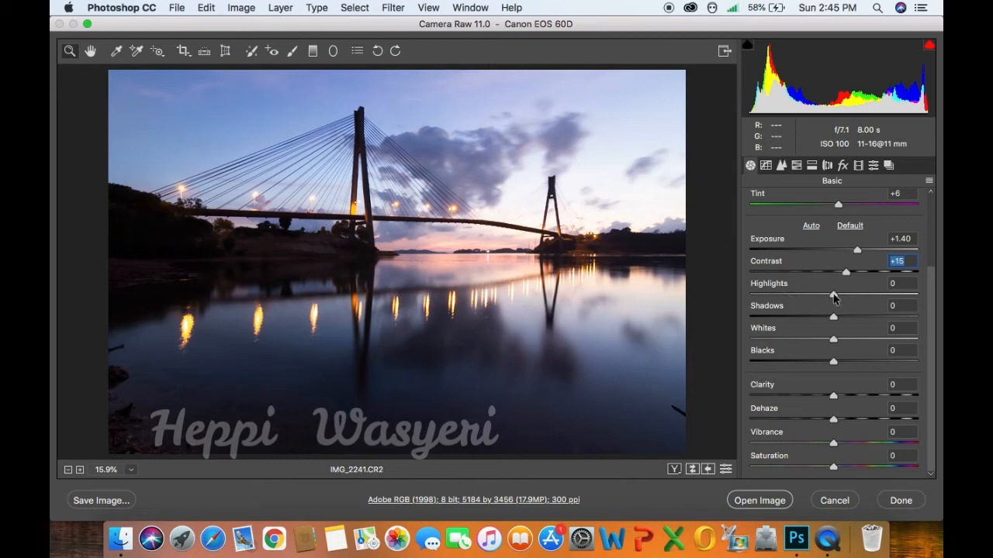
- Set Highlights to -88, comparing it with a value near zero, and set Shadows to +51
{"action": "left_click_drag", "start_coordinate": [834, 297], "coordinate": [762, 301]}
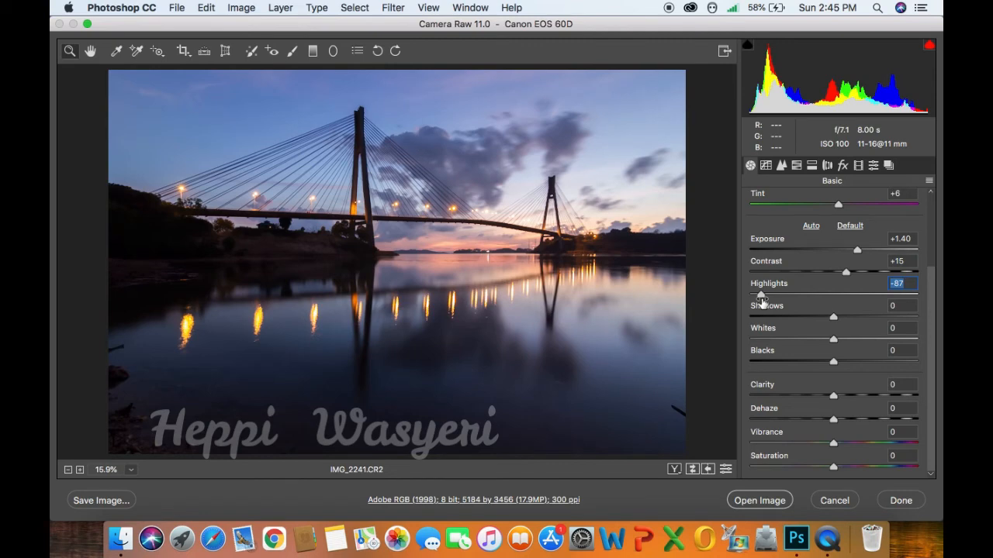
{"action": "left_click", "coordinate": [831, 295]}
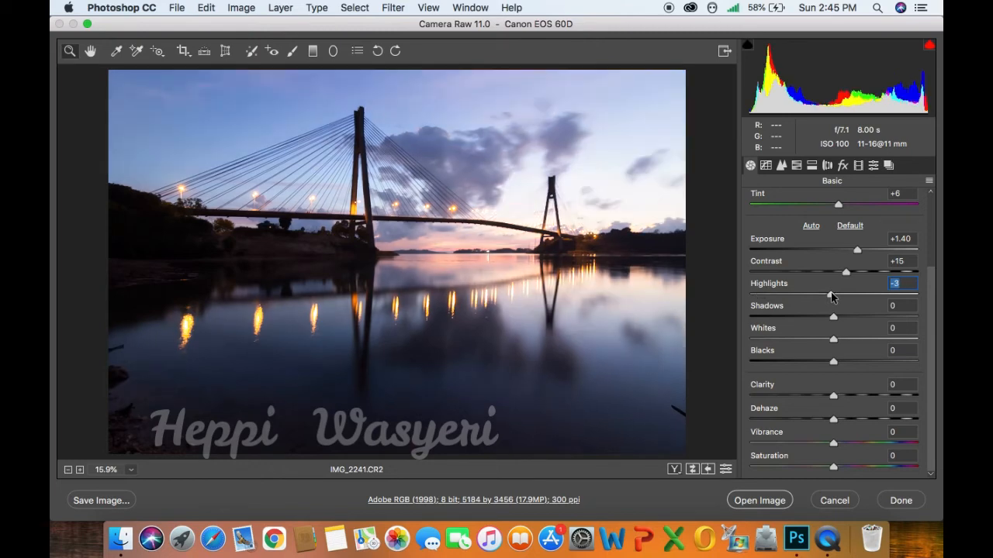
{"action": "left_click_drag", "start_coordinate": [832, 295], "coordinate": [762, 297]}
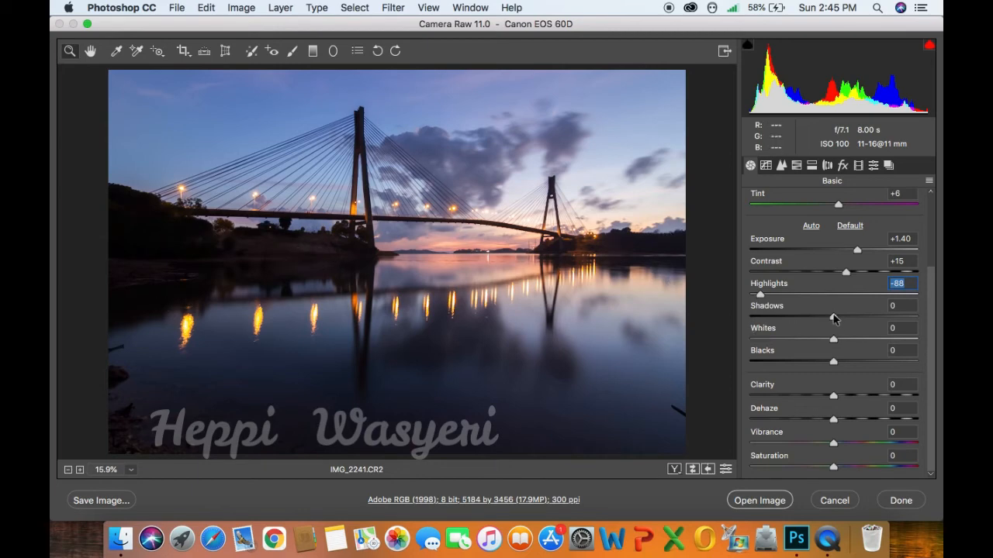
{"action": "left_click_drag", "start_coordinate": [833, 318], "coordinate": [882, 322]}
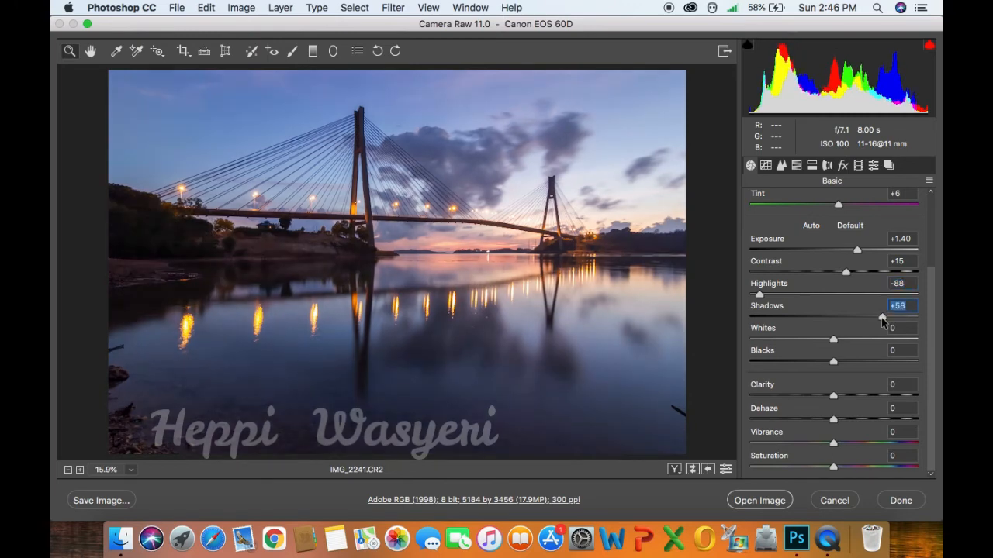
{"action": "left_click_drag", "start_coordinate": [882, 322], "coordinate": [876, 322]}
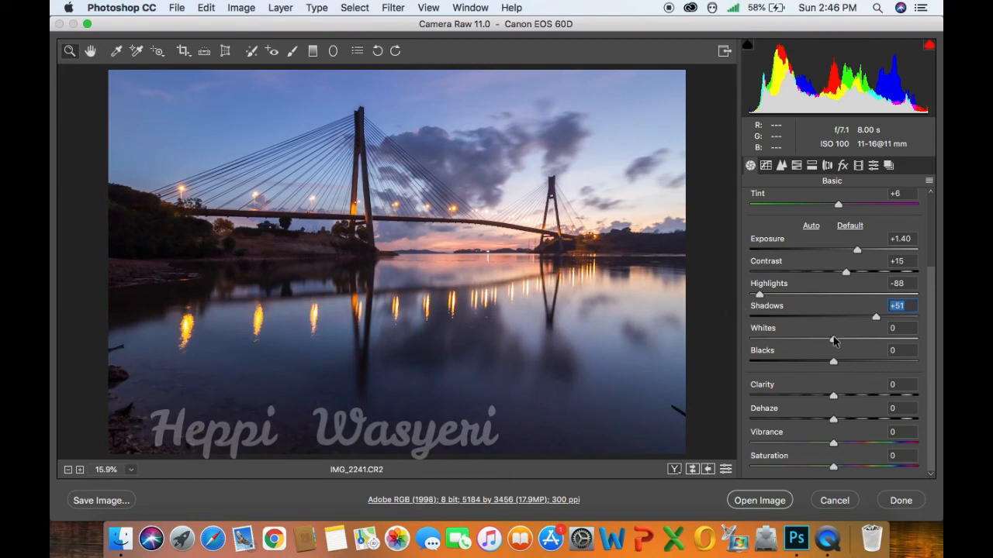
- Try Whites at +59 and -5, and settle on -1
{"action": "left_click_drag", "start_coordinate": [831, 339], "coordinate": [891, 340]}
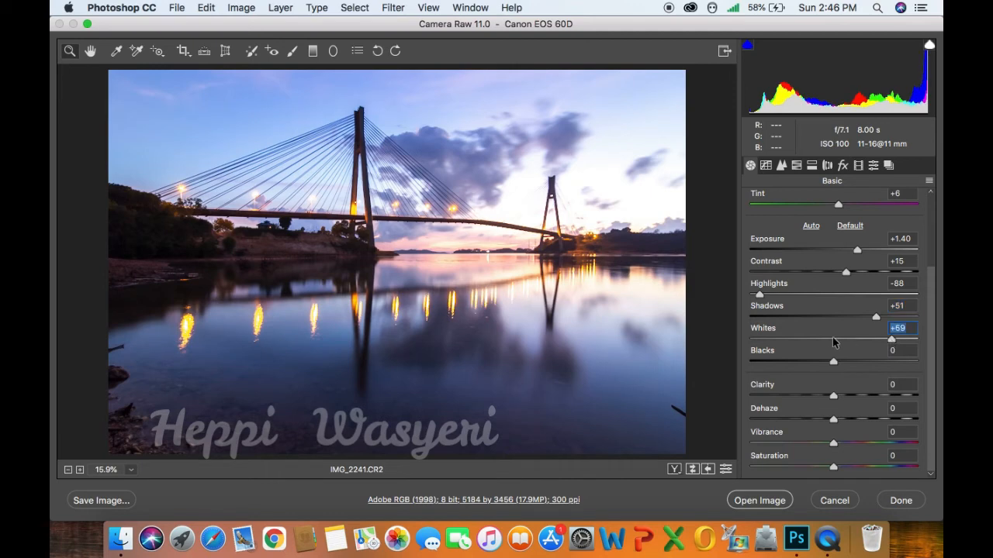
{"action": "left_click", "coordinate": [829, 339]}
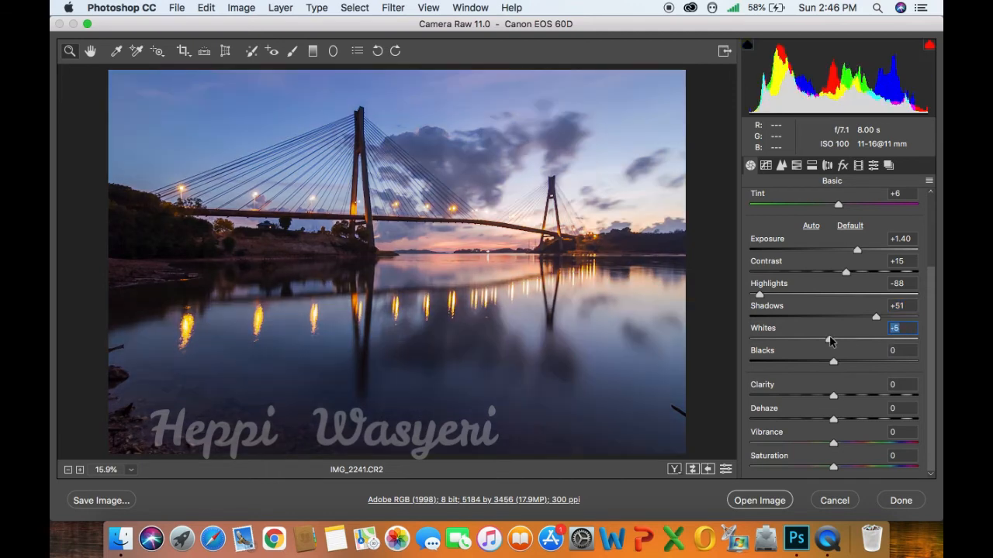
{"action": "left_click_drag", "start_coordinate": [830, 340], "coordinate": [837, 342]}
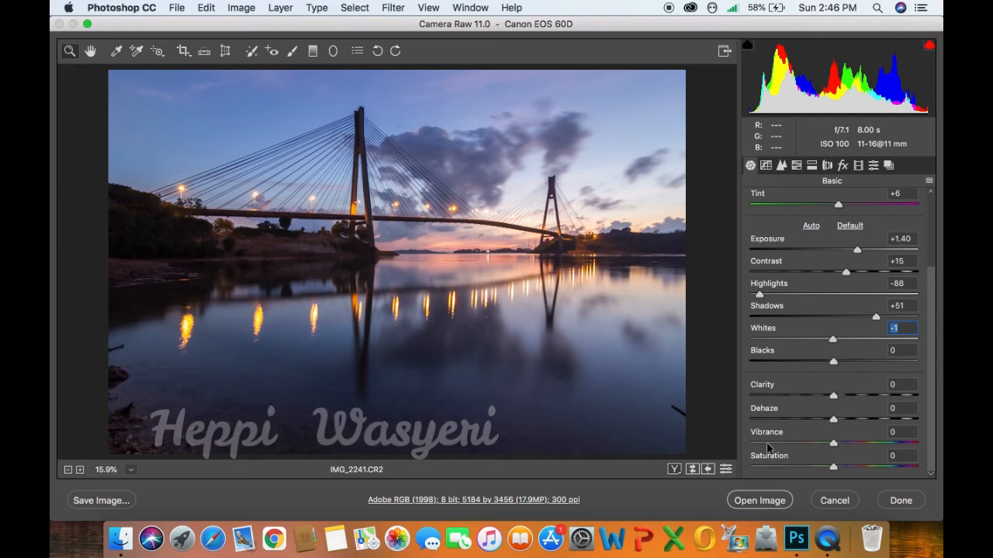
- Boost the photo's colors by setting Vibrance to +27 and Saturation to +43
{"action": "left_click_drag", "start_coordinate": [835, 444], "coordinate": [870, 474]}
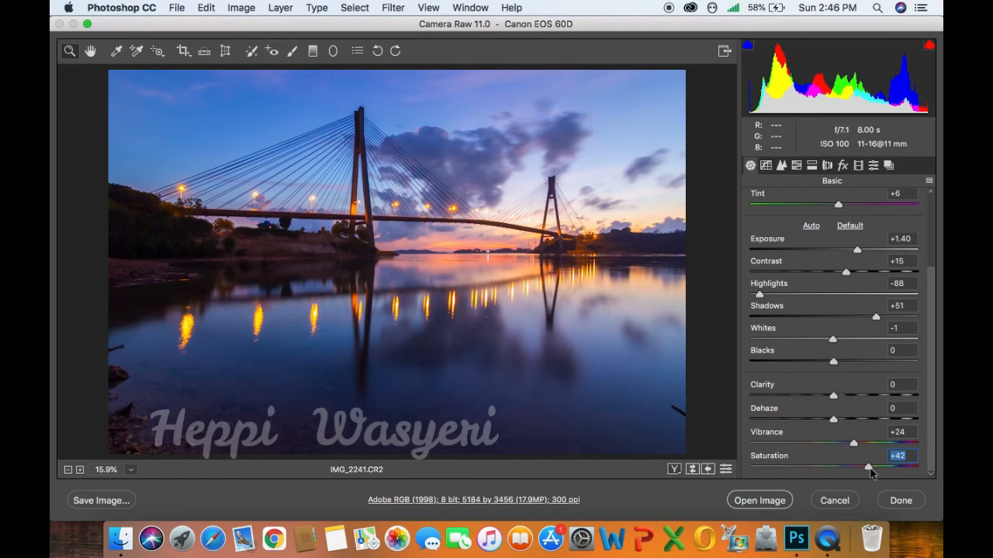
{"action": "left_click_drag", "start_coordinate": [870, 472], "coordinate": [859, 444]}
- Adjust the white balance to Tint -2 and Temperature 6050, and raise Exposure to +1.60
{"action": "scroll", "coordinate": [796, 337], "scroll_direction": "up", "scroll_amount": 2}
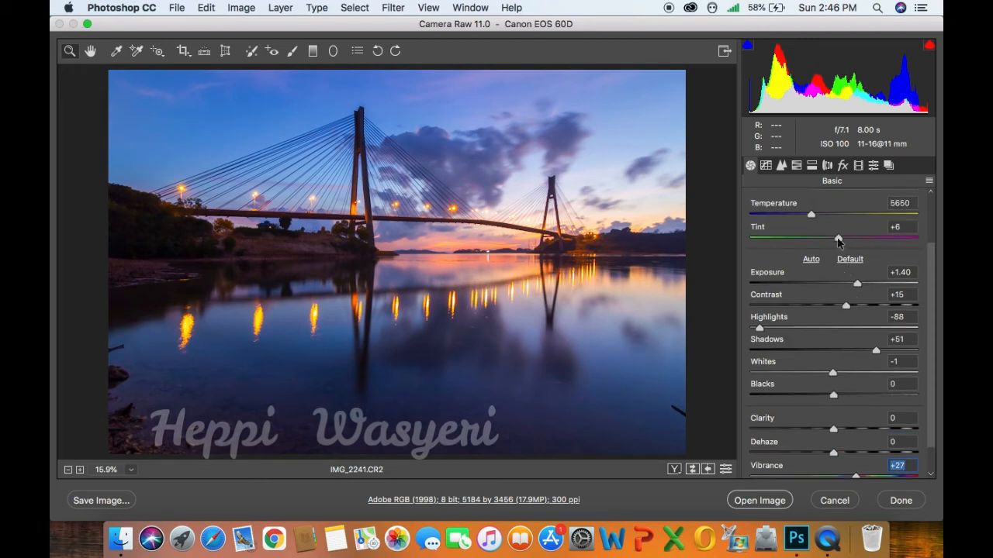
{"action": "left_click_drag", "start_coordinate": [839, 242], "coordinate": [835, 244]}
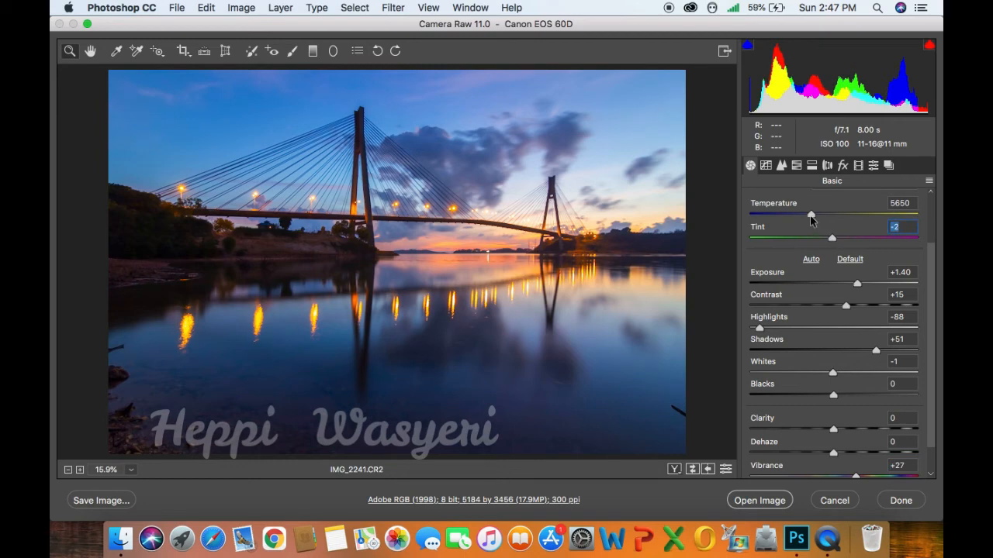
{"action": "left_click_drag", "start_coordinate": [811, 220], "coordinate": [817, 220]}
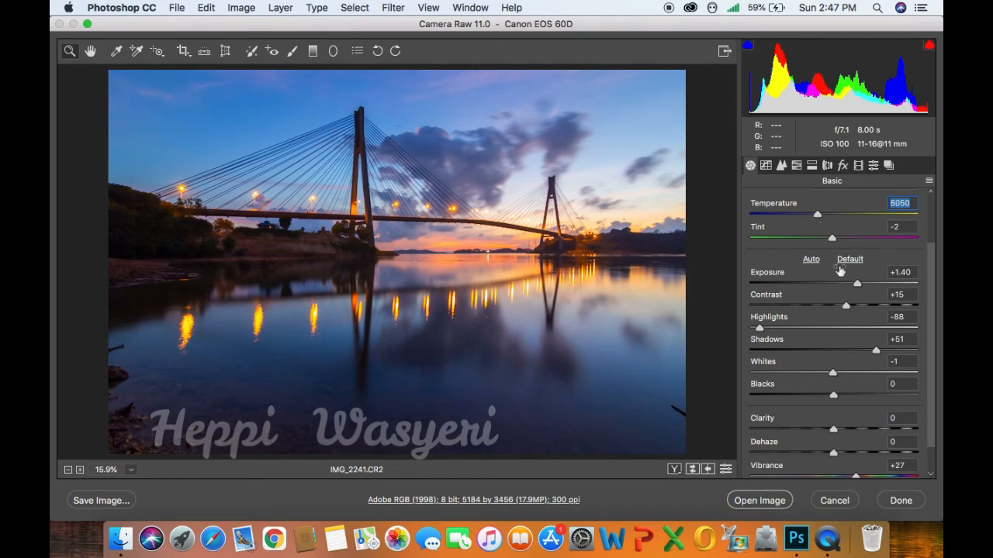
{"action": "left_click_drag", "start_coordinate": [857, 284], "coordinate": [859, 285]}
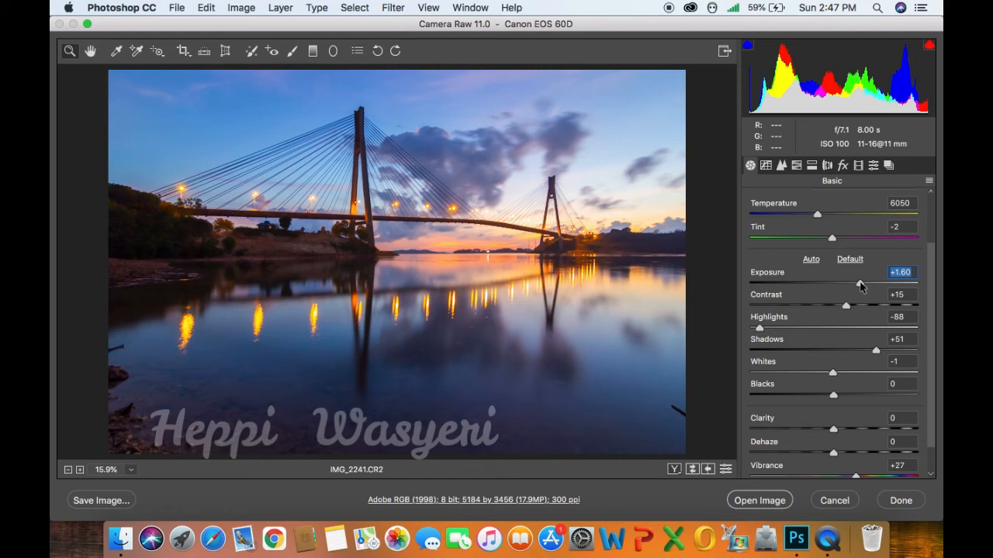
{"action": "scroll", "coordinate": [859, 285], "scroll_direction": "down", "scroll_amount": 2}
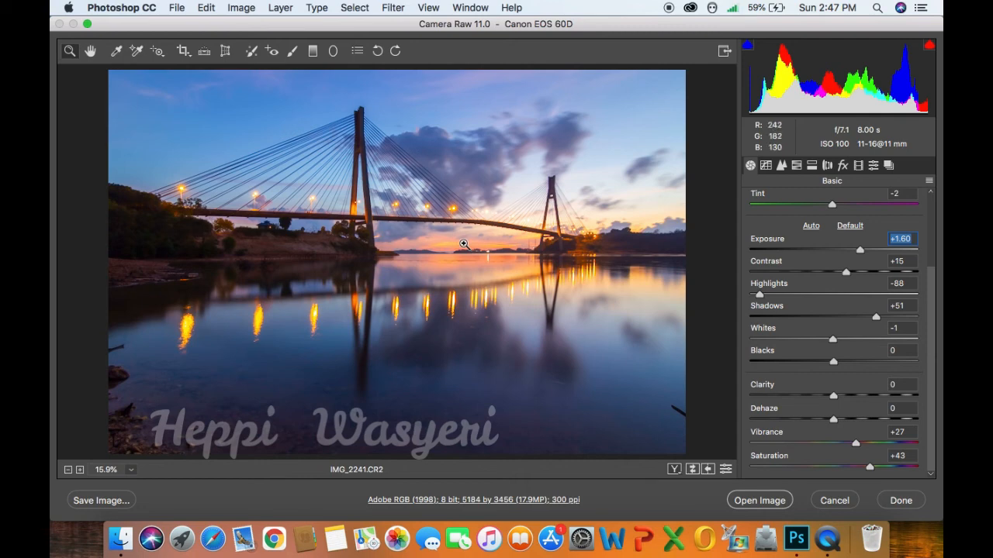
- Compare the original and edited bridge photo side by side in the Before/After view
{"action": "left_click", "coordinate": [674, 470]}
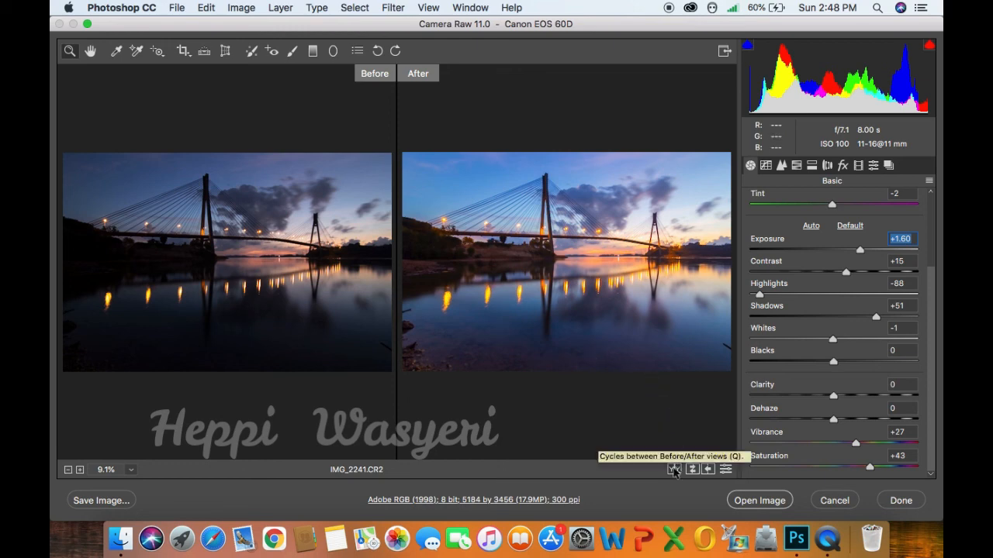
{"action": "left_click", "coordinate": [670, 9]}
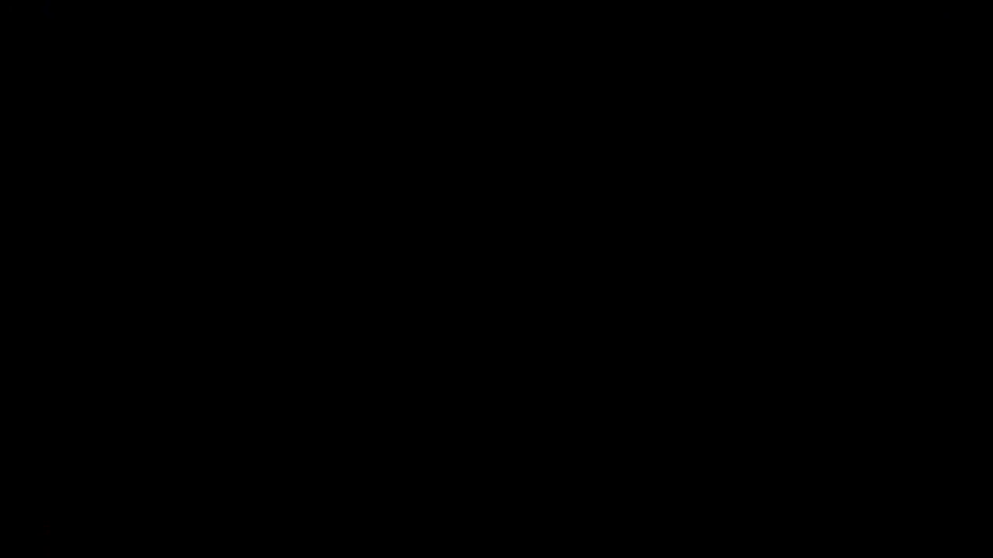